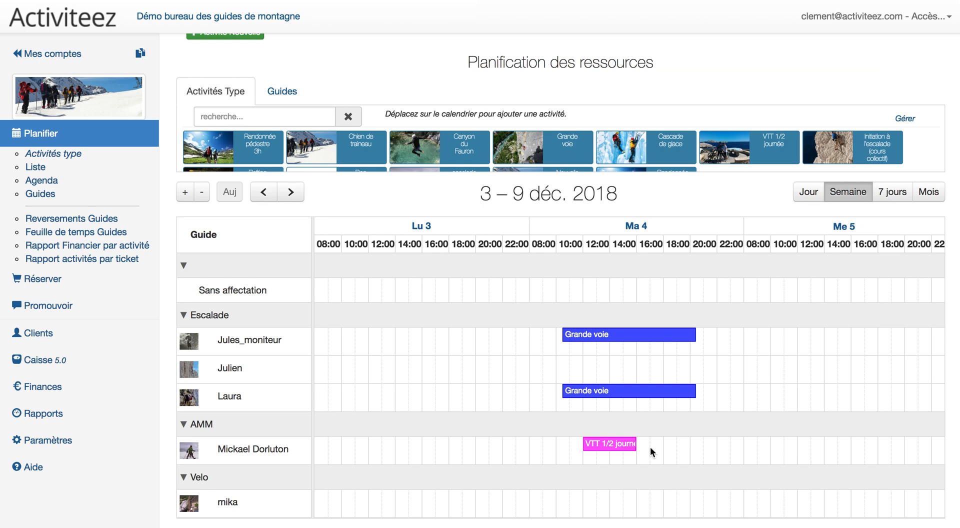
# Move Tuesday's VTT 1/2 journée activity to 11:30–15:30 and extend the Grande voie activity to end at 22:00.
pyautogui.click(626, 444)
pyautogui.click(623, 450)
pyautogui.moveTo(623, 454)
pyautogui.mouseDown()
pyautogui.moveTo(686, 442)
pyautogui.moveTo(615, 451)
pyautogui.mouseUp()
pyautogui.moveTo(696, 392); pyautogui.dragTo(716, 398)
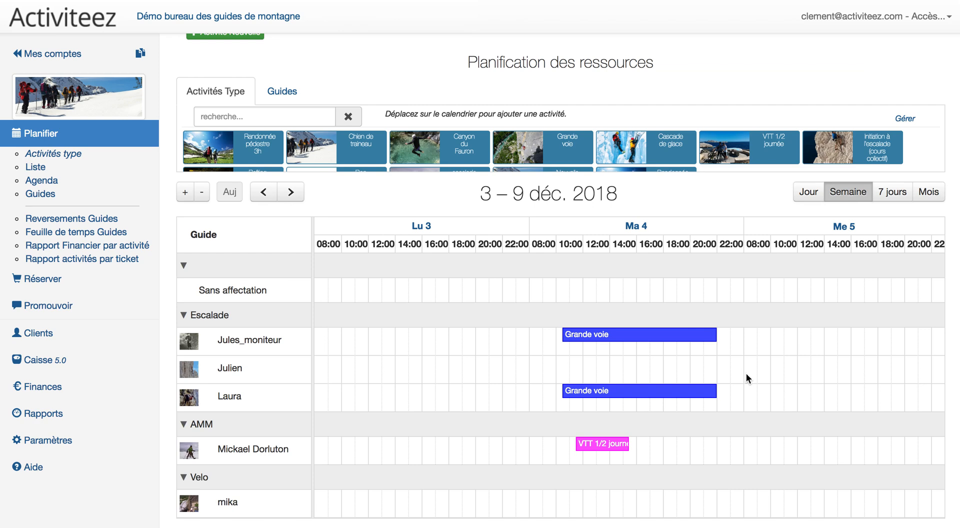
# Edit the Grande voie activity to calculate guide payouts automatically, with a fixed payout of 10 € par Activité.
pyautogui.click(702, 343)
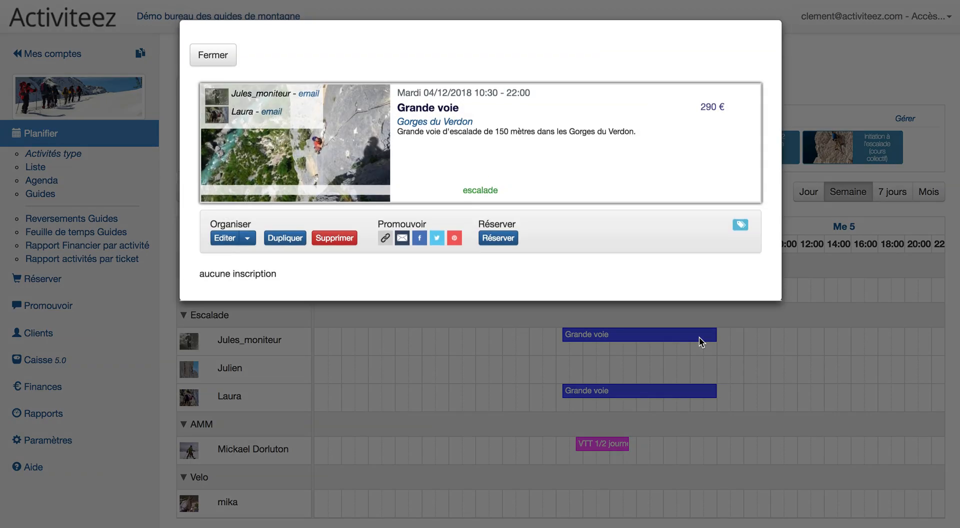
pyautogui.click(230, 238)
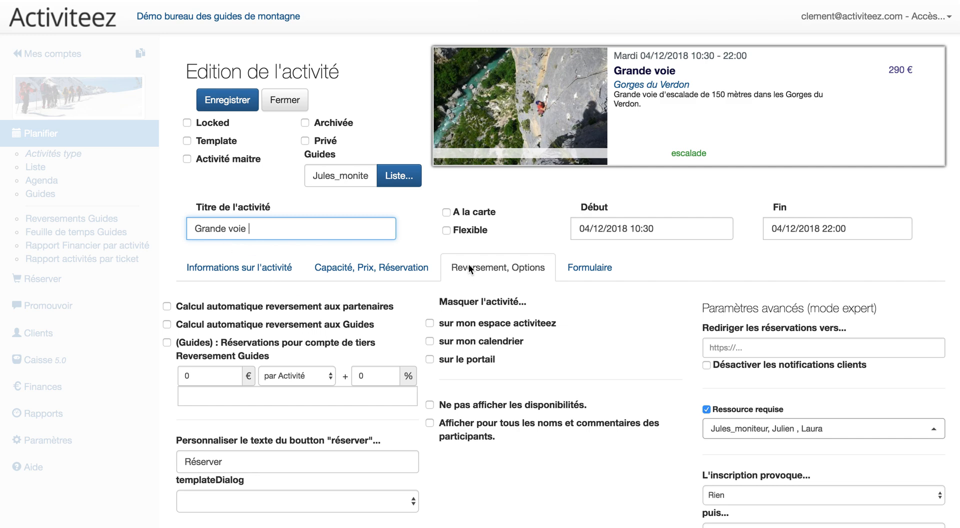
pyautogui.click(489, 269)
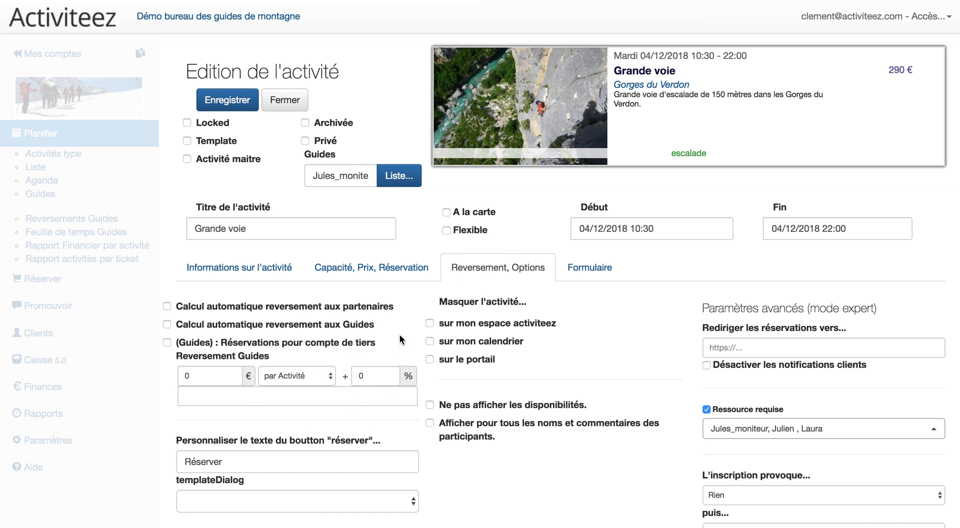
pyautogui.click(167, 324)
pyautogui.doubleClick(183, 377)
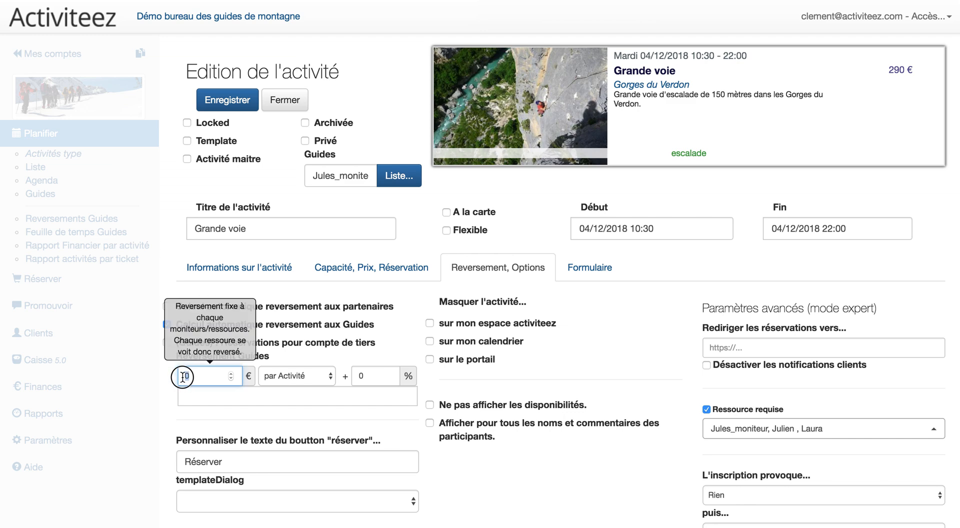
pyautogui.write('10')
pyautogui.click(313, 375)
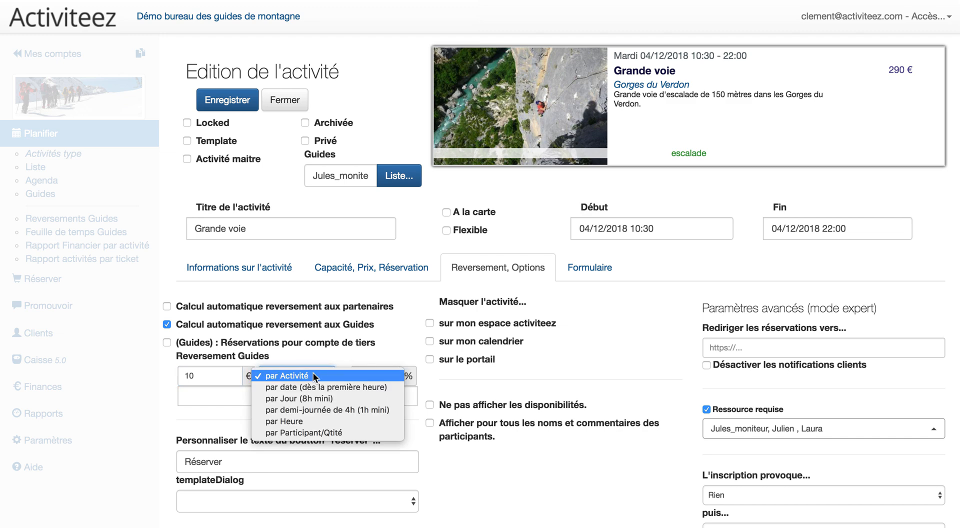
# Set the guides' percentage share of the Grande voie revenue to 40 % and save the activity.
pyautogui.click(369, 377)
pyautogui.click(369, 378)
pyautogui.write('50')
pyautogui.press('BackSpace')
pyautogui.press('BackSpace')
pyautogui.write('40')
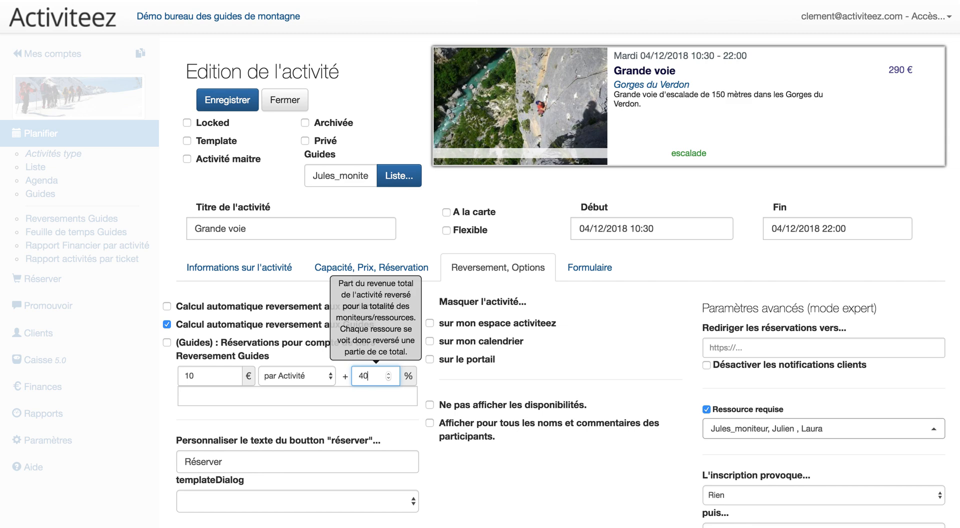
pyautogui.click(176, 244)
pyautogui.click(235, 106)
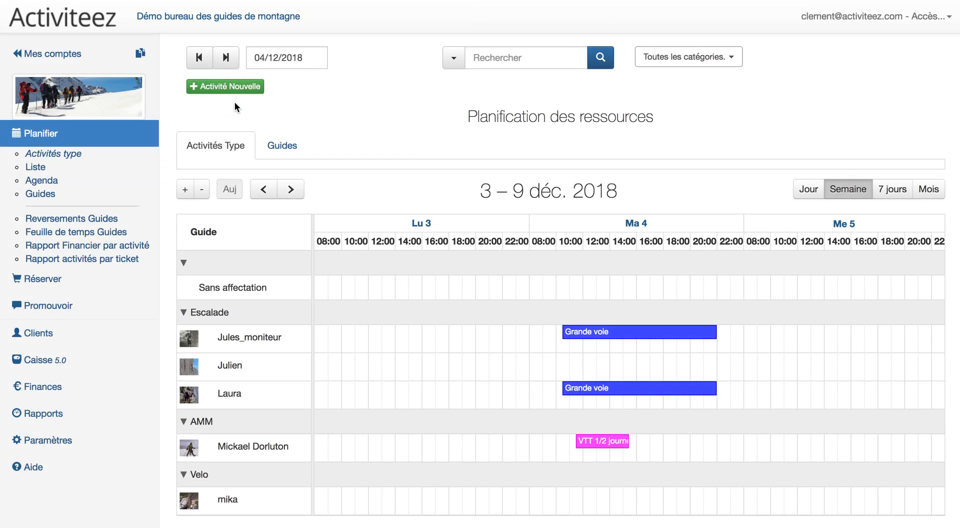
# Review the guides' timesheets for December 2018, followed by the guide payout report for the same period.
pyautogui.moveTo(681, 393)
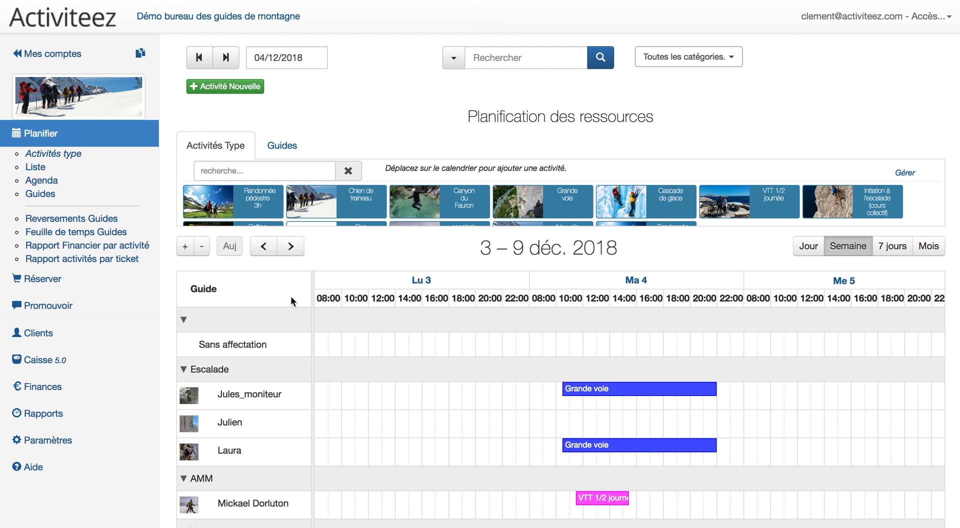
pyautogui.click(121, 233)
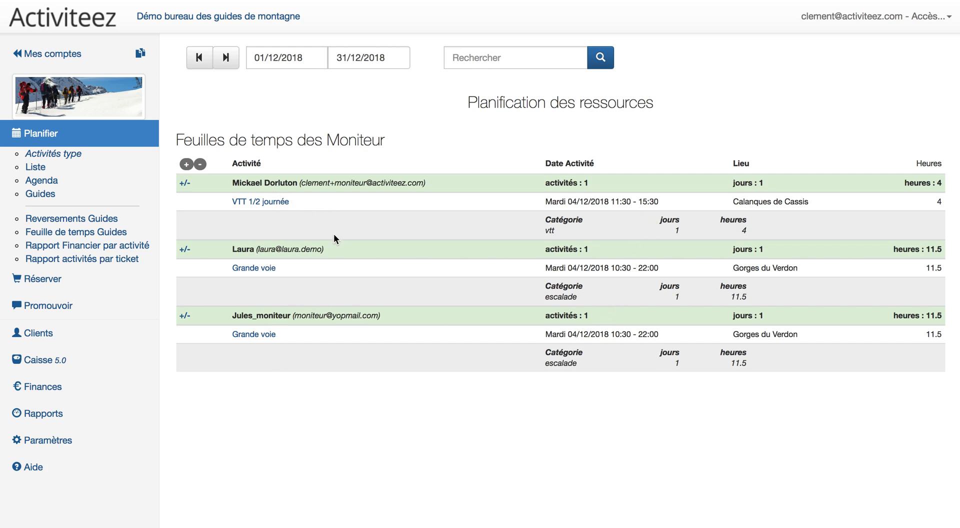
pyautogui.click(88, 220)
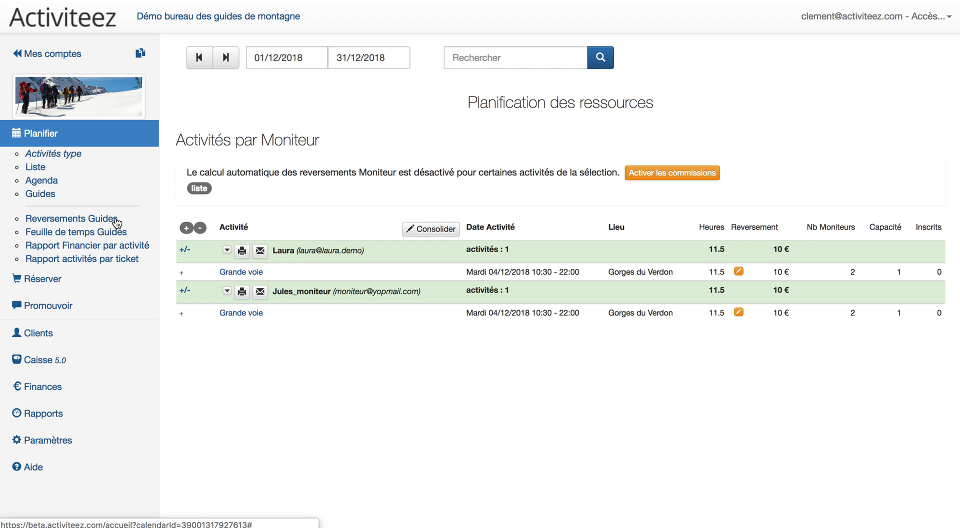
# Return to the guides' schedule for 3–9 December 2018 and open a reservation form for the Grande voie activity.
pyautogui.click(51, 194)
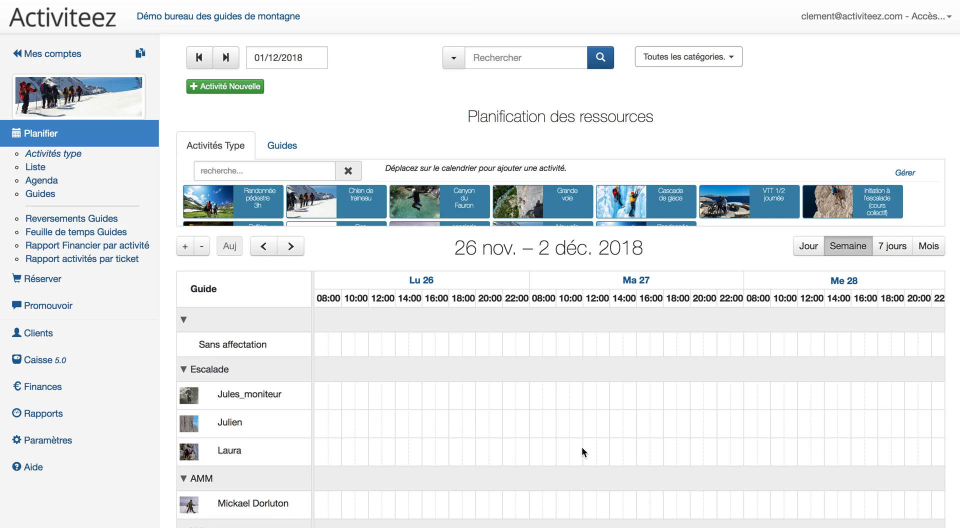
pyautogui.hscroll(5, 582, 451)
pyautogui.hscroll(-5, 581, 452)
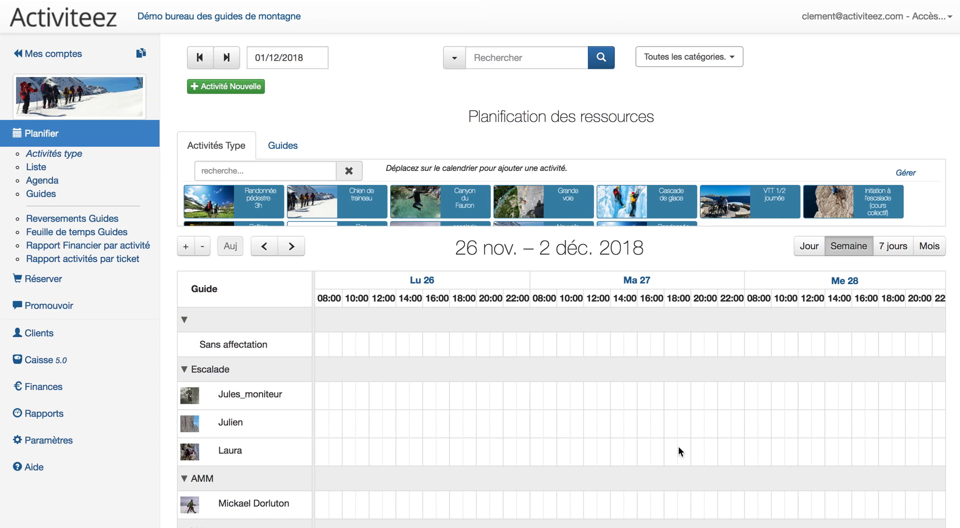
pyautogui.click(302, 247)
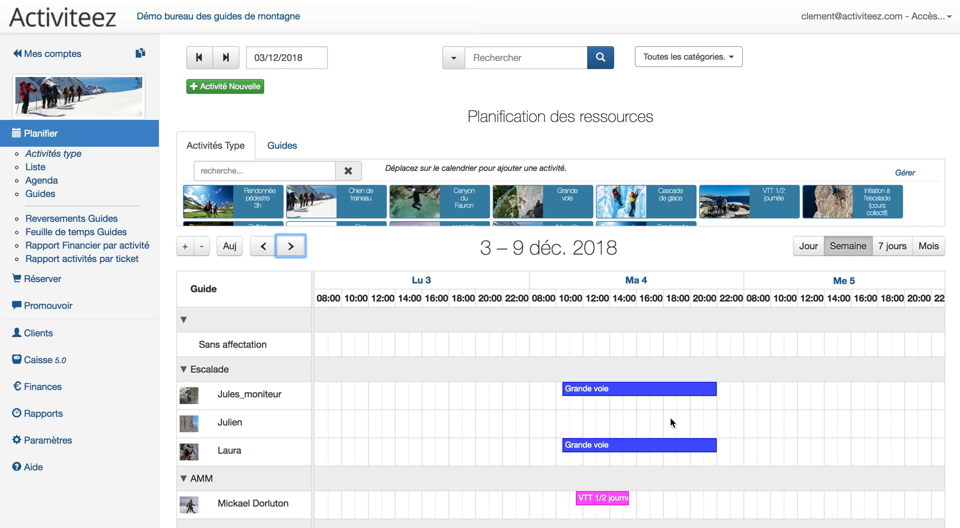
pyautogui.click(688, 390)
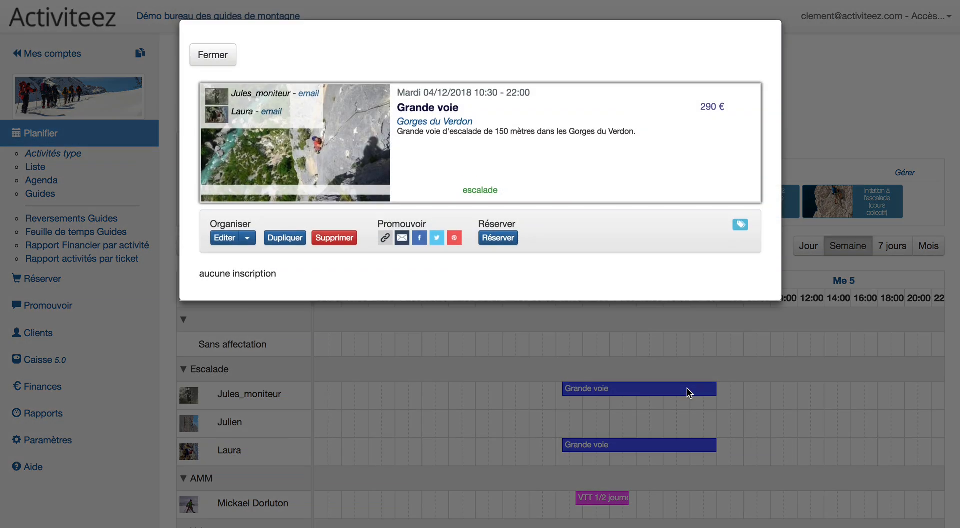
pyautogui.click(508, 237)
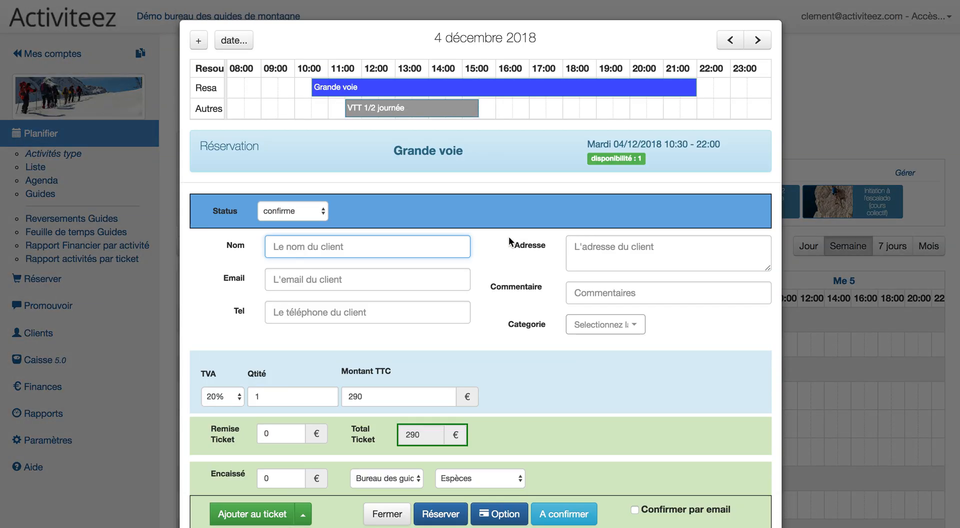
# Fill the reservation with the existing test client, book the Grande voie activity and close its details.
pyautogui.write('client')
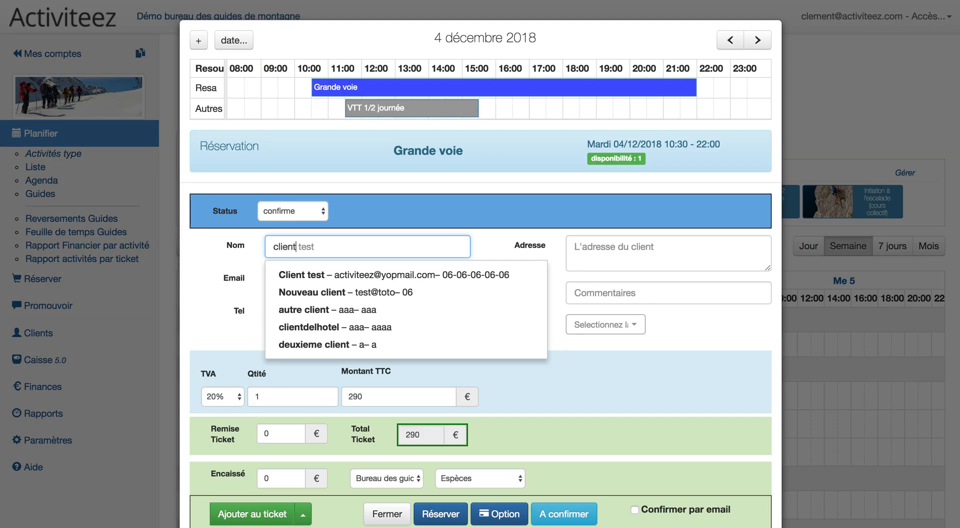
pyautogui.press('Down')
pyautogui.press('Return')
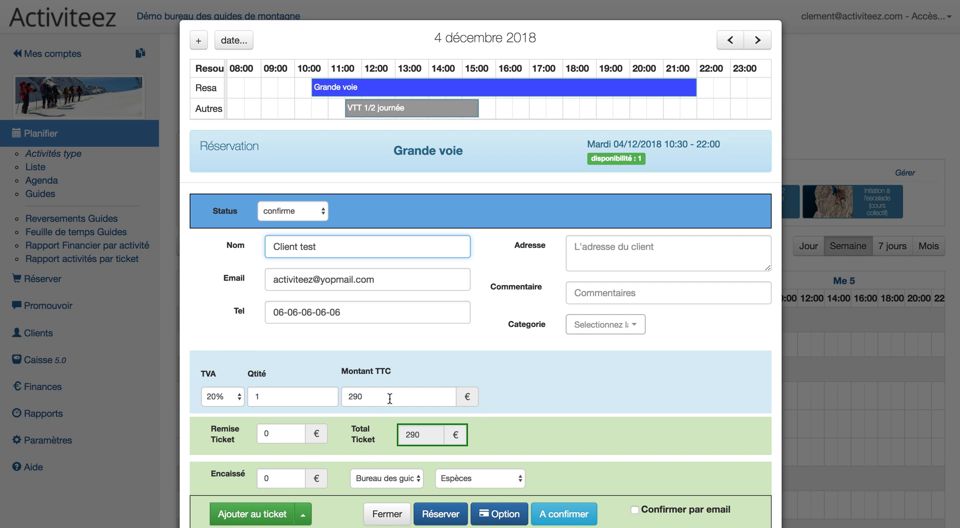
pyautogui.click(442, 515)
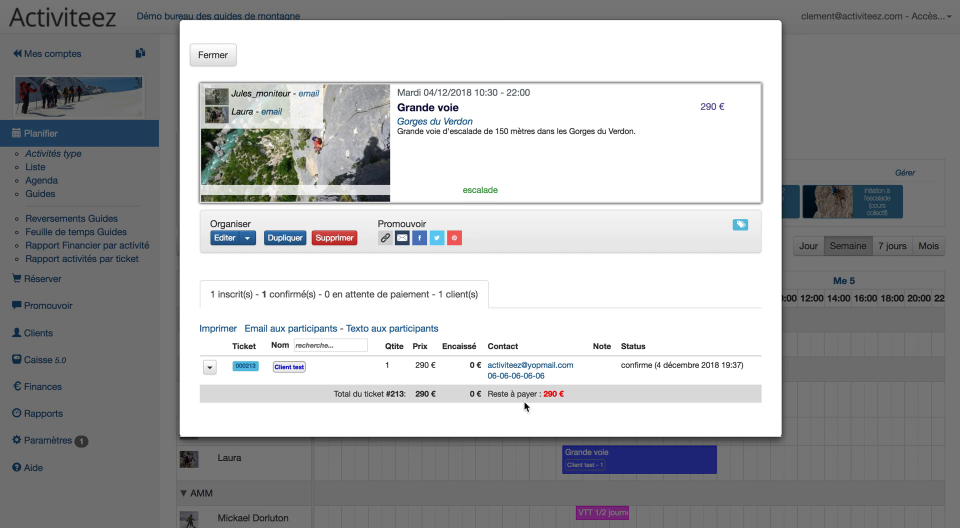
pyautogui.click(212, 56)
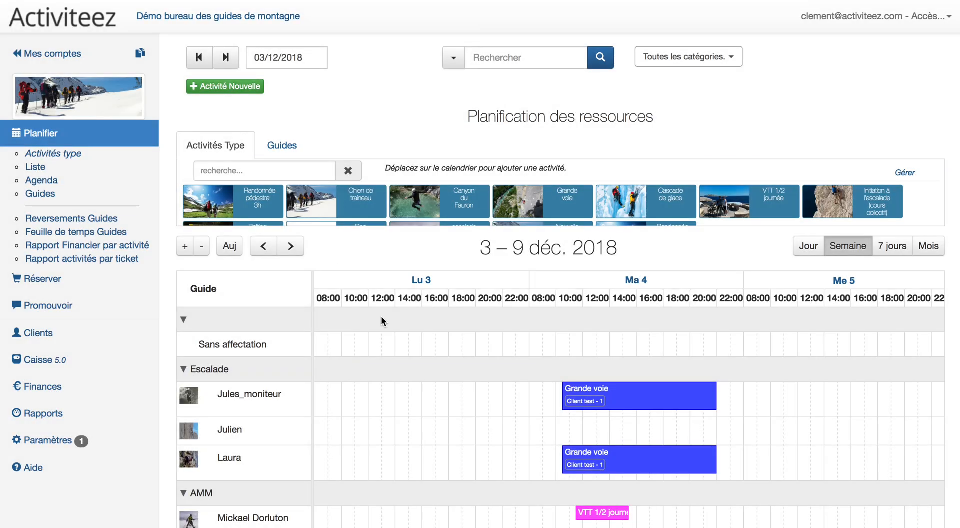
# Examine the Grande voie payout breakdown of both assigned guides in the guide payout report.
pyautogui.click(98, 221)
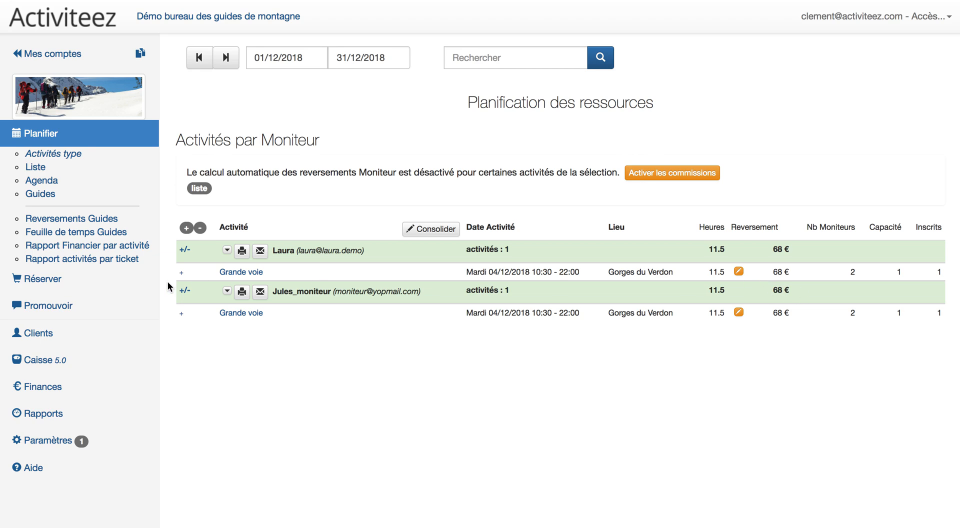
pyautogui.click(182, 274)
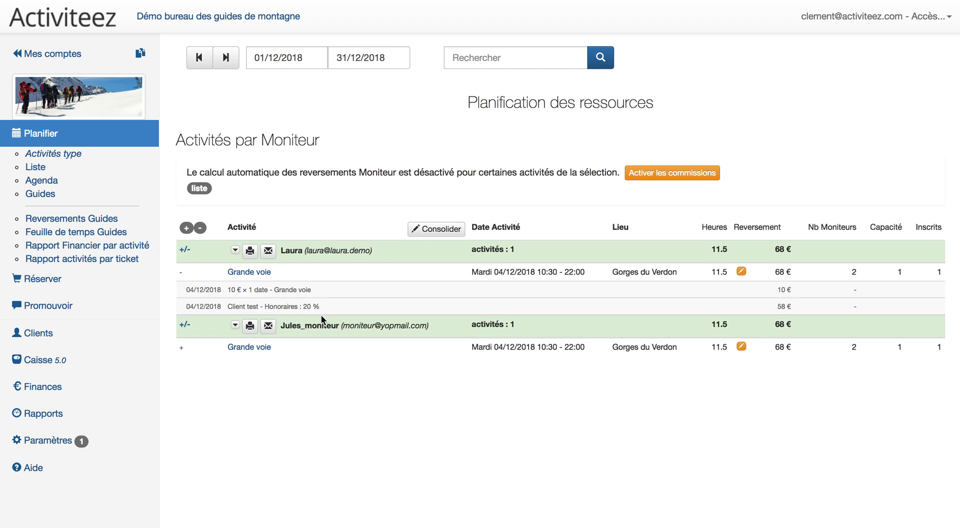
pyautogui.click(181, 348)
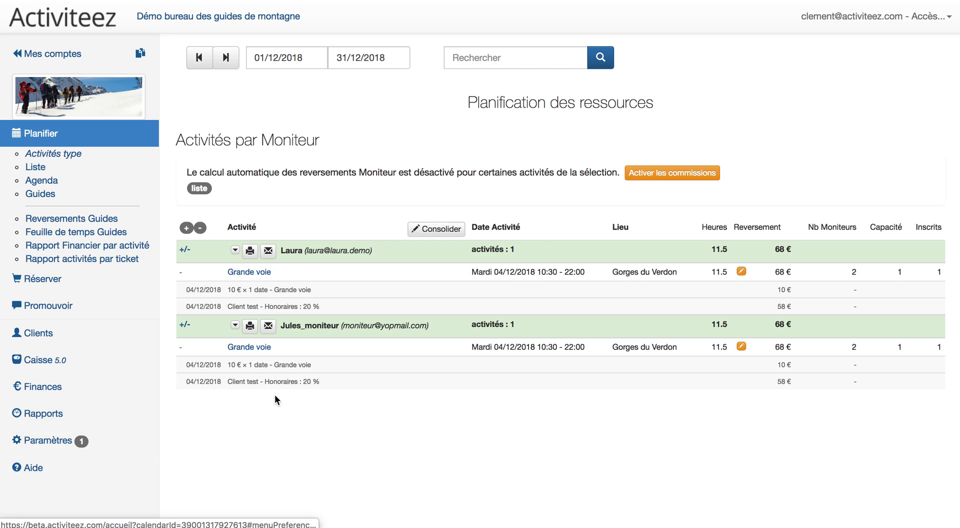
# Set the payout multiplier of the third guide in the guide preferences to 0.5 and save the preferences.
pyautogui.click(54, 443)
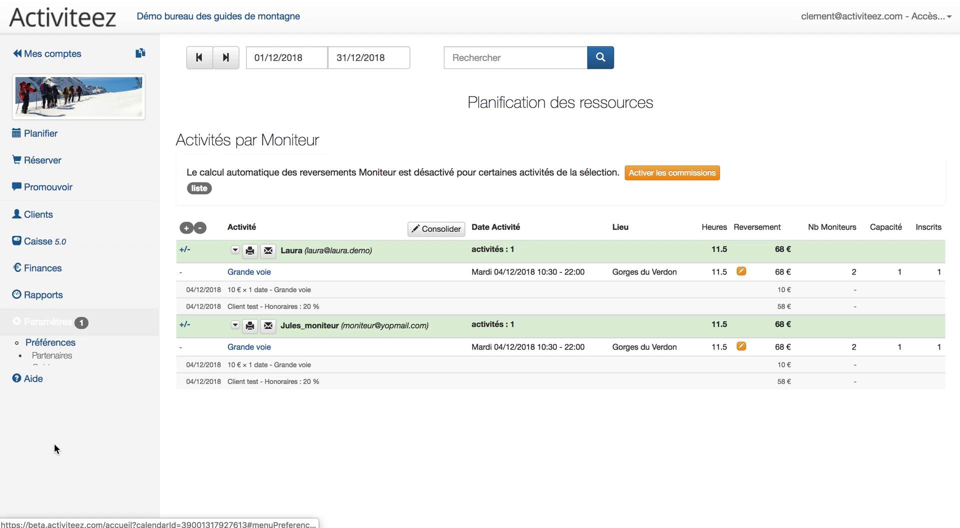
pyautogui.click(54, 367)
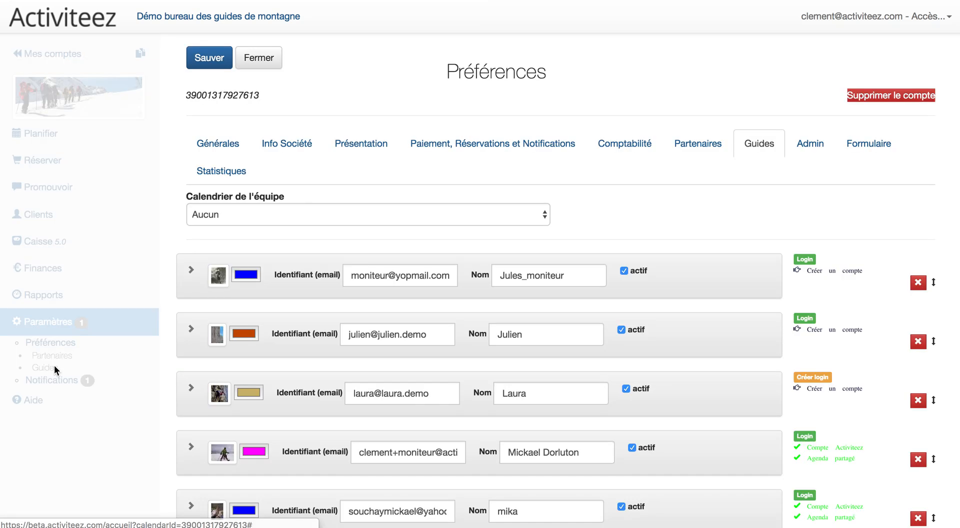
pyautogui.scroll(-4, 241, 419)
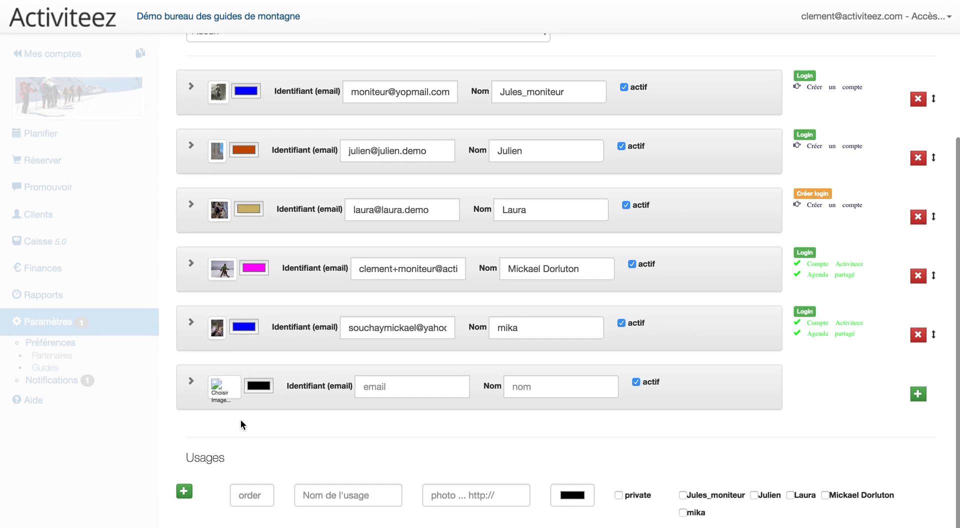
pyautogui.click(191, 206)
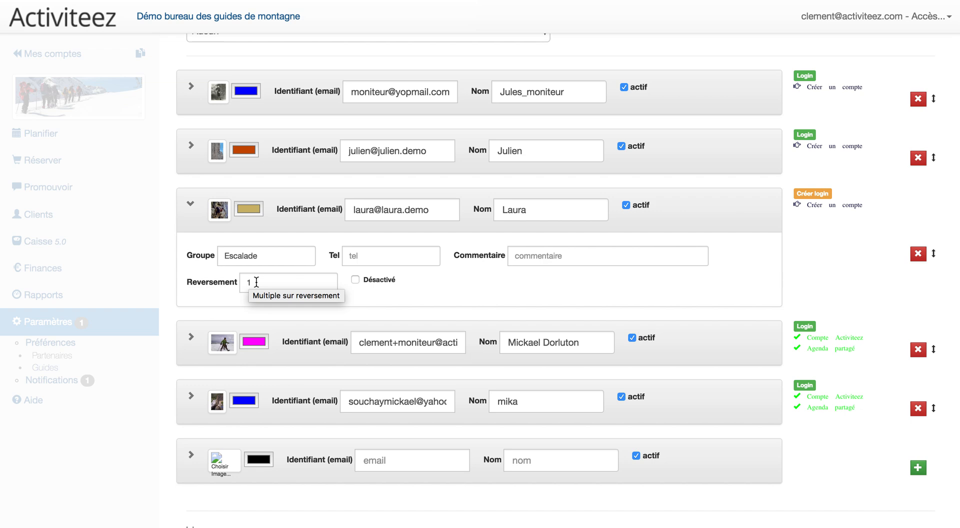
pyautogui.click(257, 282)
pyautogui.press('BackSpace')
pyautogui.write('0.5')
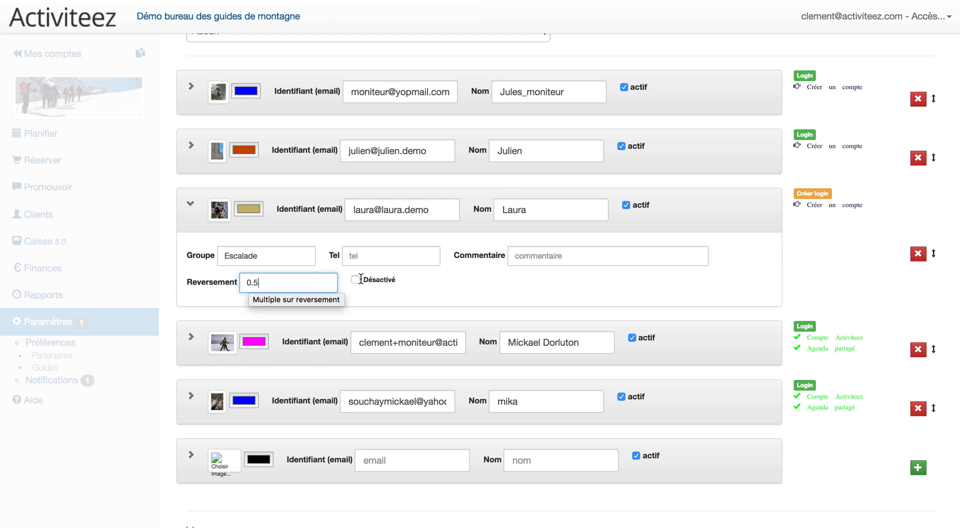
pyautogui.scroll(5, 307, 284)
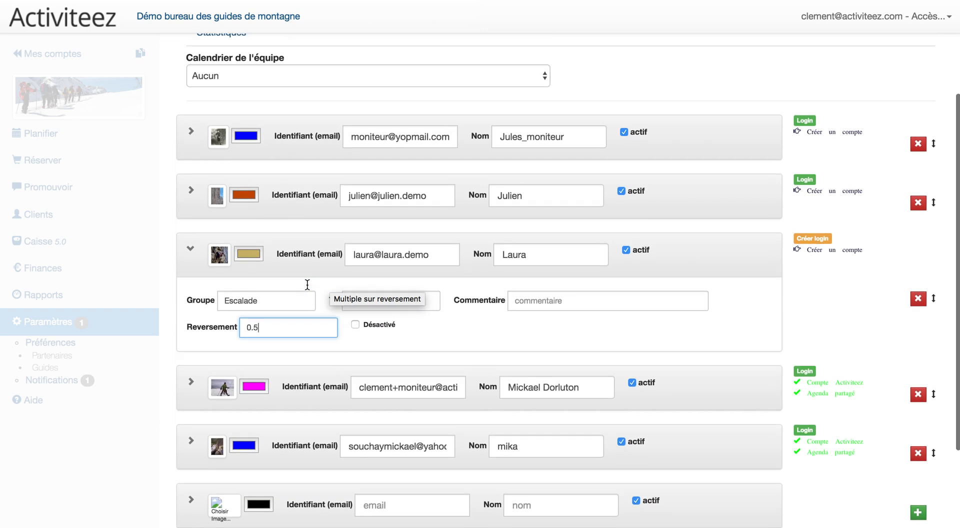
pyautogui.click(210, 59)
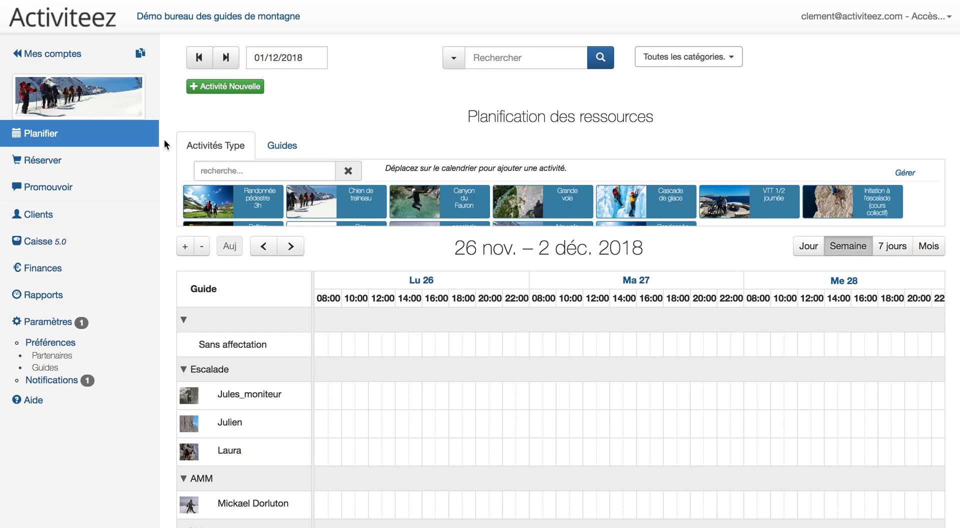
# In the guide payout report for December 2018, activate the automatic commissions and recalculate them.
pyautogui.click(53, 140)
pyautogui.click(67, 220)
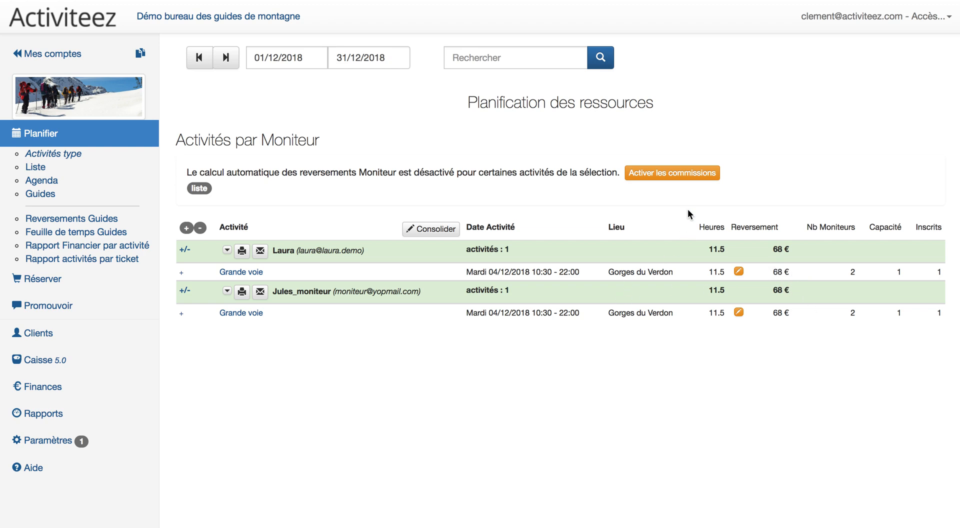
pyautogui.click(659, 174)
pyautogui.click(649, 123)
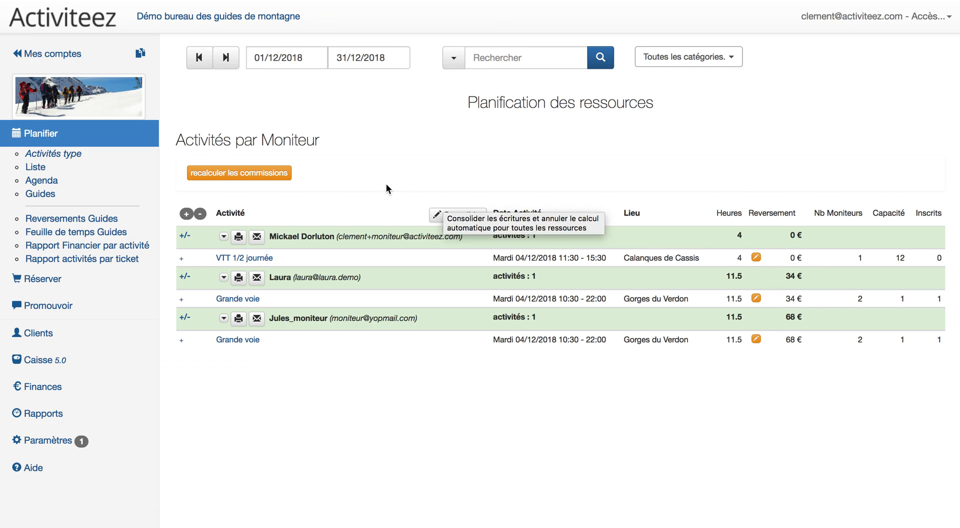
pyautogui.click(269, 181)
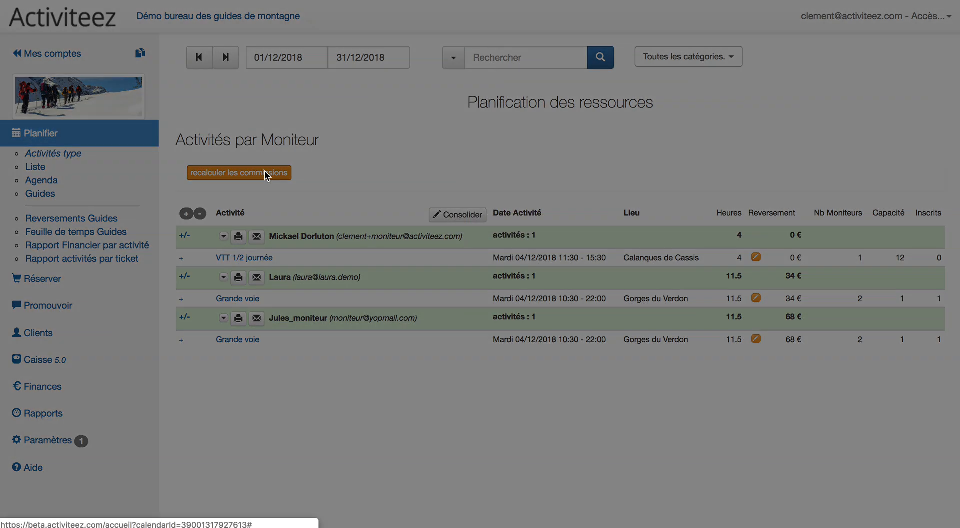
pyautogui.click(646, 123)
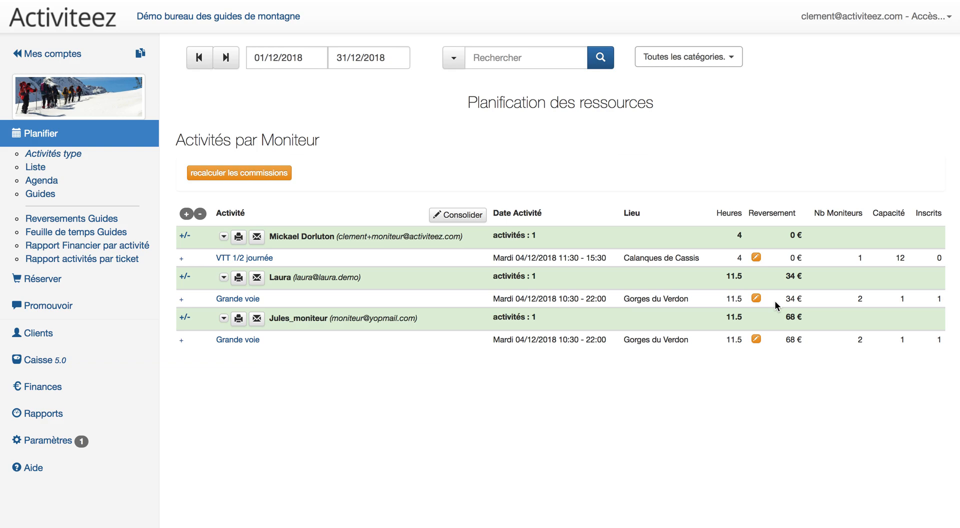
# Set the second listed guide's Grande voie commission manually to 30 with the explanation "accord" in the guide payout report.
pyautogui.click(757, 299)
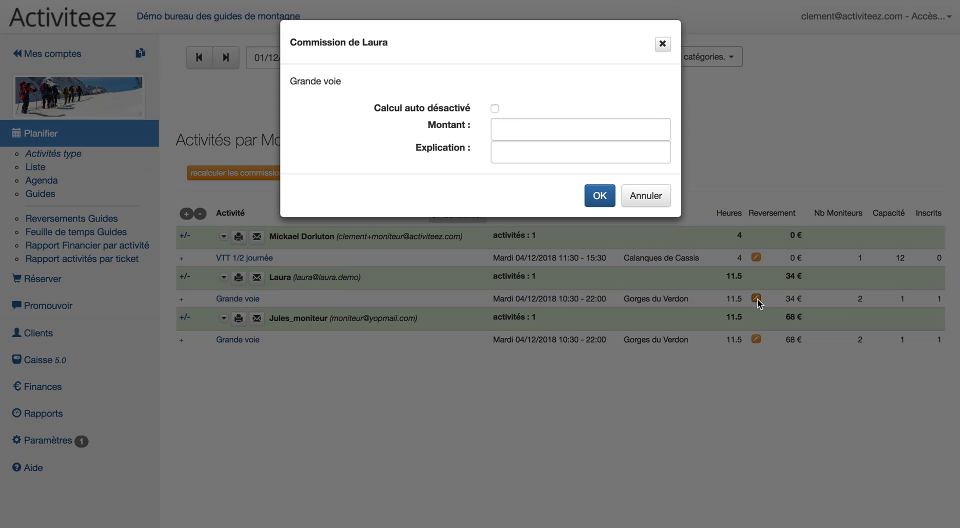
pyautogui.click(505, 126)
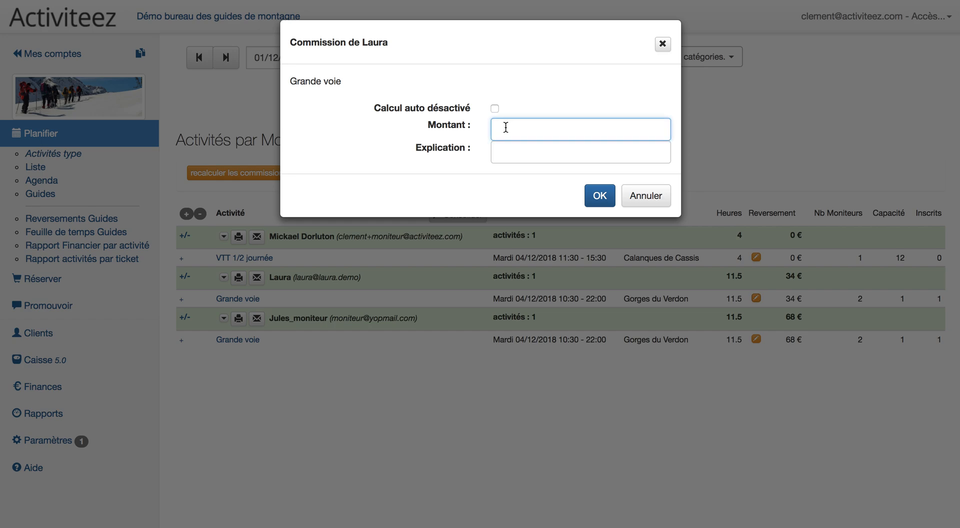
pyautogui.write('30')
pyautogui.click(507, 153)
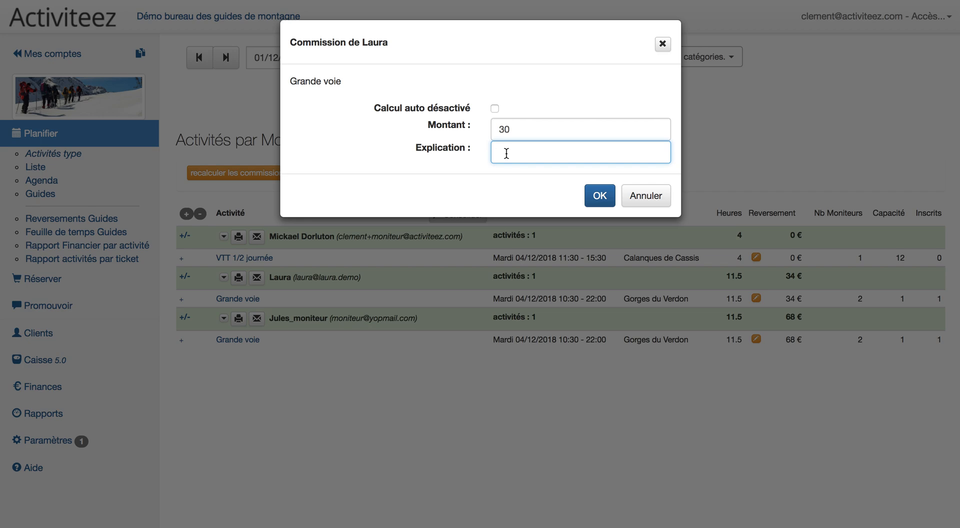
pyautogui.write('accord')
pyautogui.press('BackSpace')
pyautogui.press('BackSpace')
pyautogui.press('BackSpace')
pyautogui.write('ord')
pyautogui.click(601, 195)
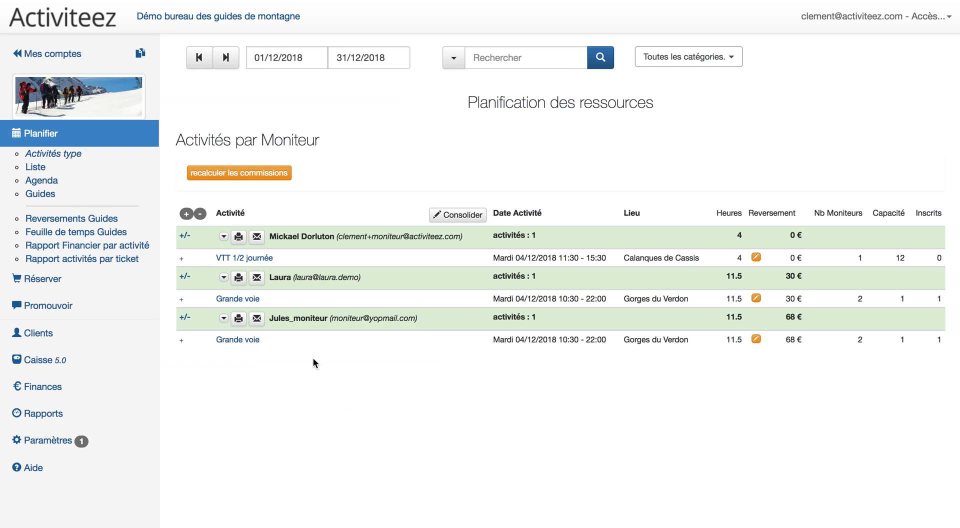
# View the Grande voie activity's details and expand the individual December 2018 entries in the finances.
pyautogui.click(255, 303)
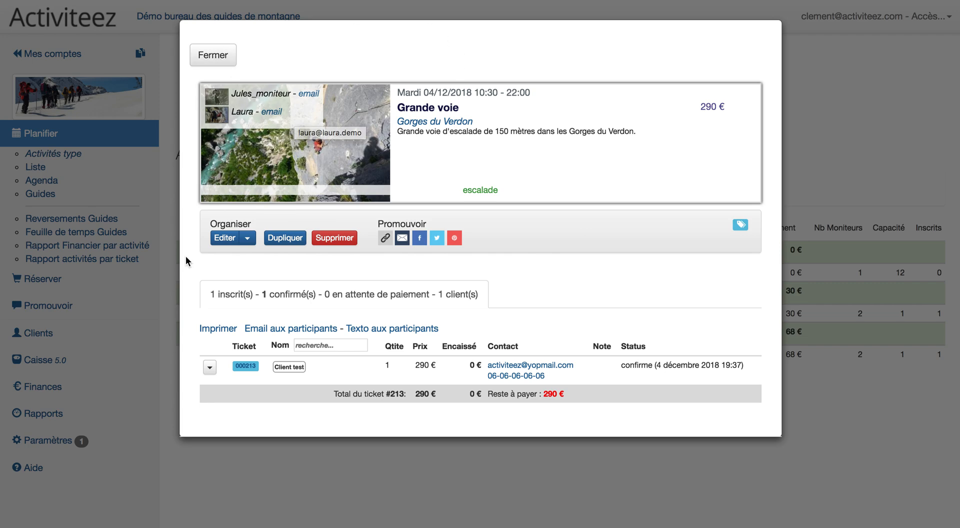
pyautogui.click(217, 55)
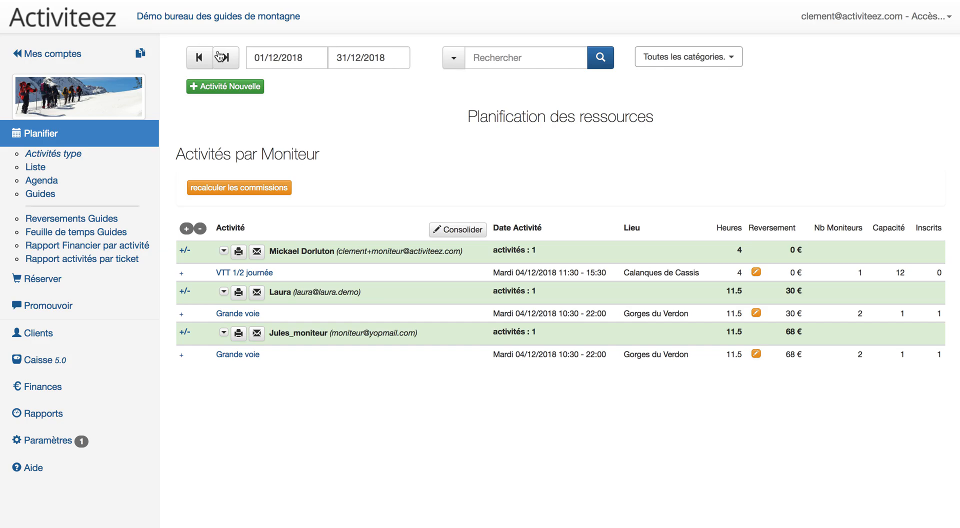
pyautogui.click(108, 358)
pyautogui.click(52, 418)
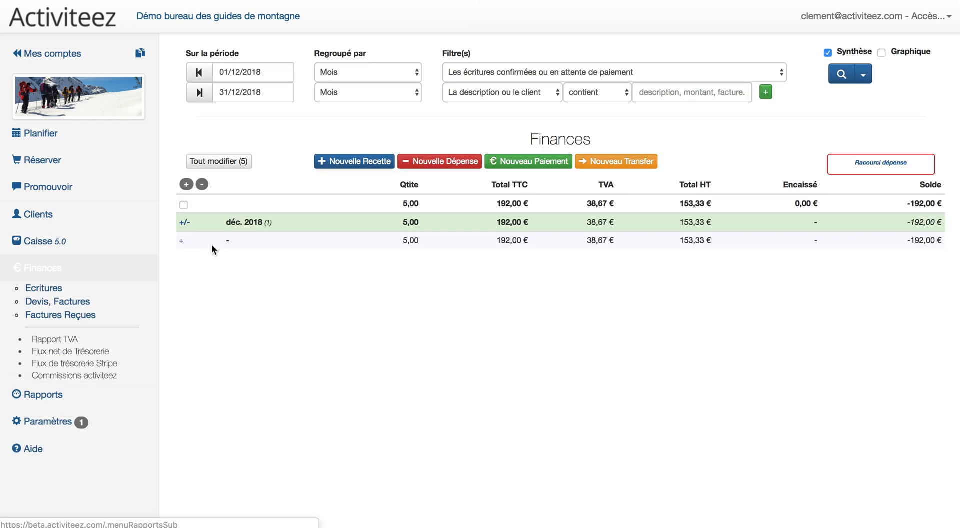
pyautogui.click(182, 242)
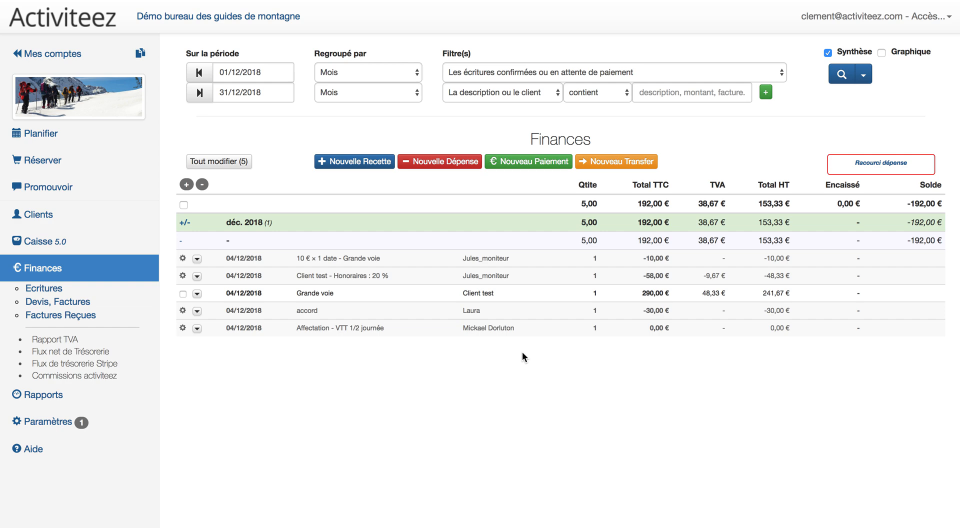
# Consolidate the "accord" line by copying it into the entries with the commission calculation disabled, and expand the December 2018 entries.
pyautogui.click(197, 311)
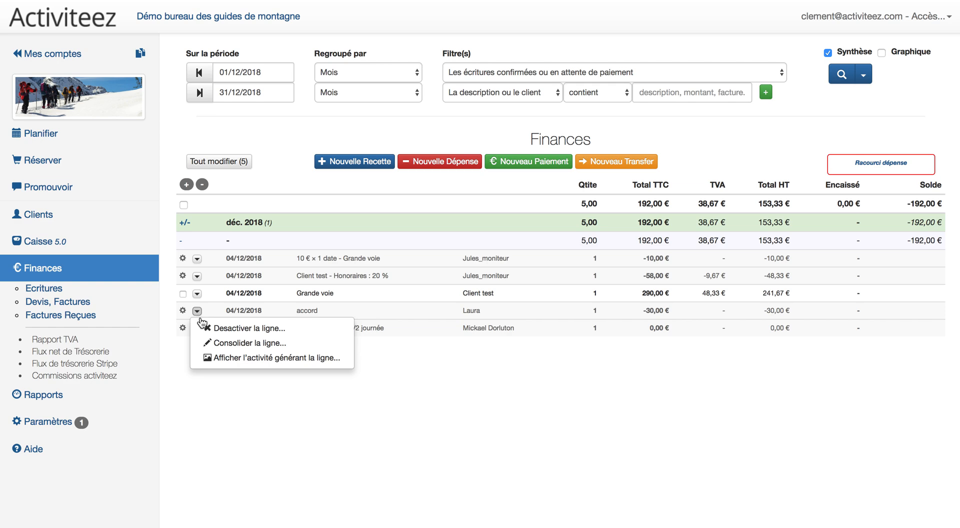
pyautogui.click(228, 343)
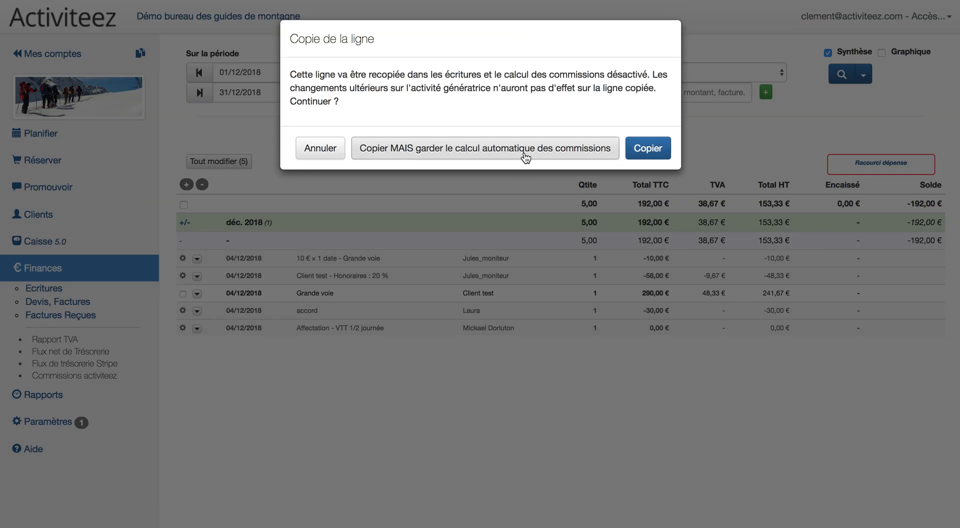
pyautogui.click(648, 149)
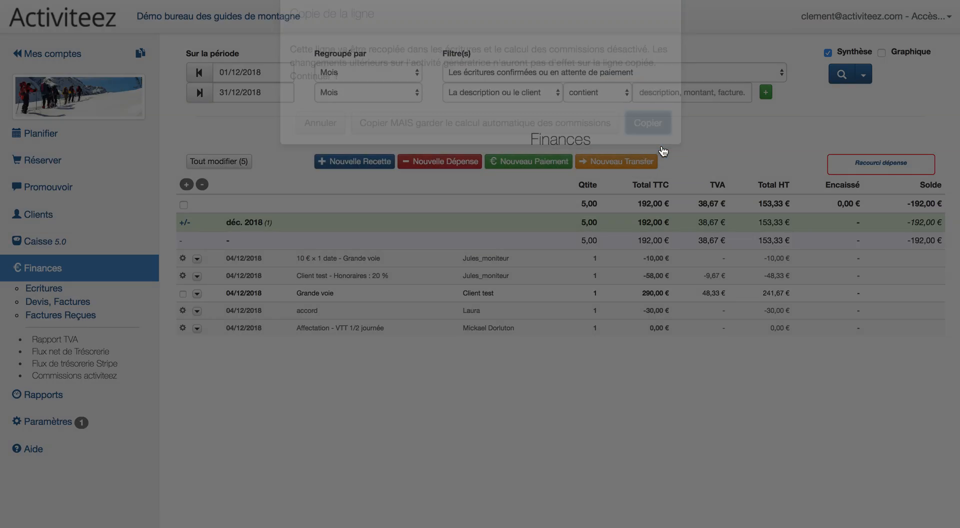
pyautogui.click(182, 241)
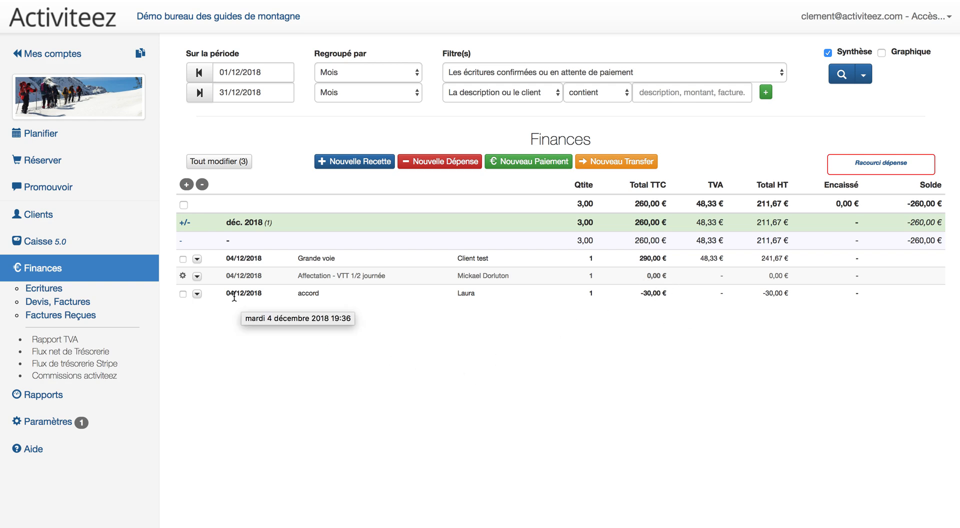
# Deactivate the calculated "Affectation - VTT 1/2 journée" line and expand the December 2018 entries.
pyautogui.click(197, 277)
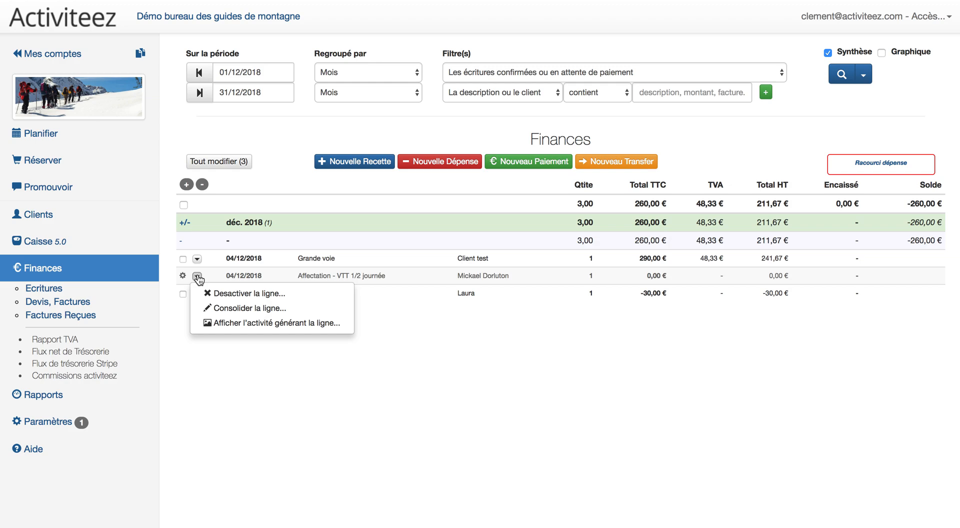
pyautogui.click(236, 296)
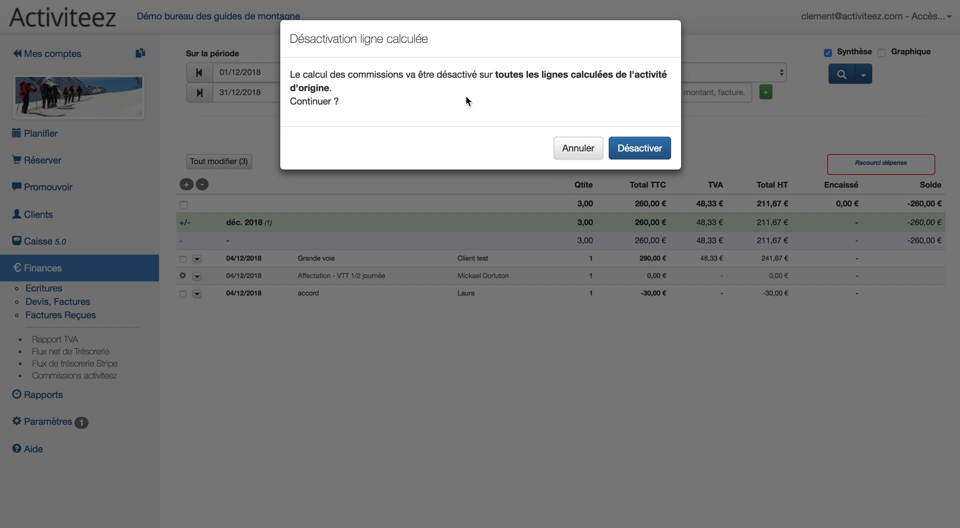
pyautogui.click(639, 148)
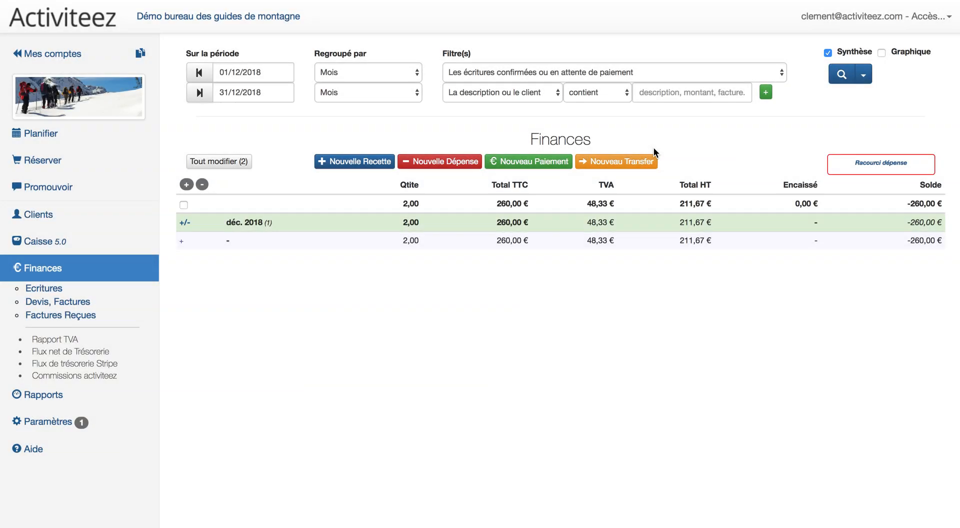
pyautogui.click(182, 241)
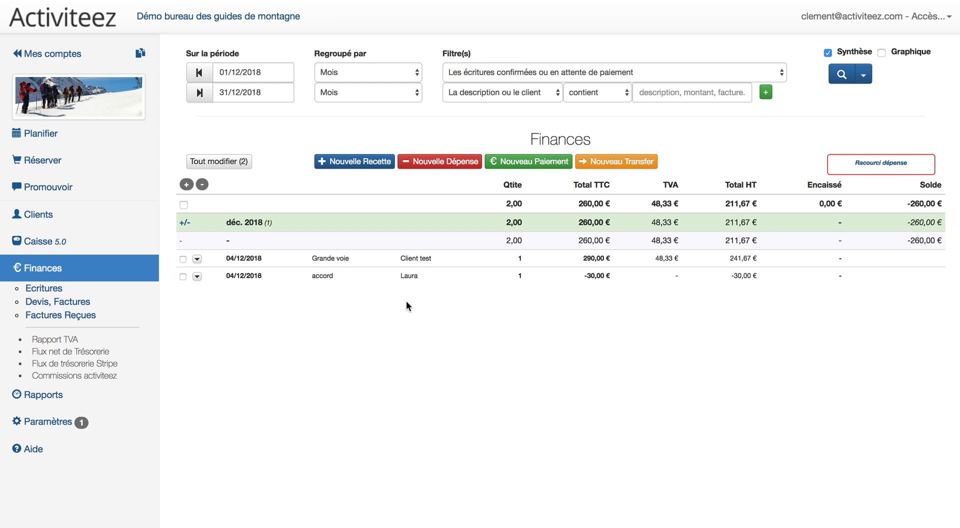
# Open the guides' planning calendar.
pyautogui.click(51, 133)
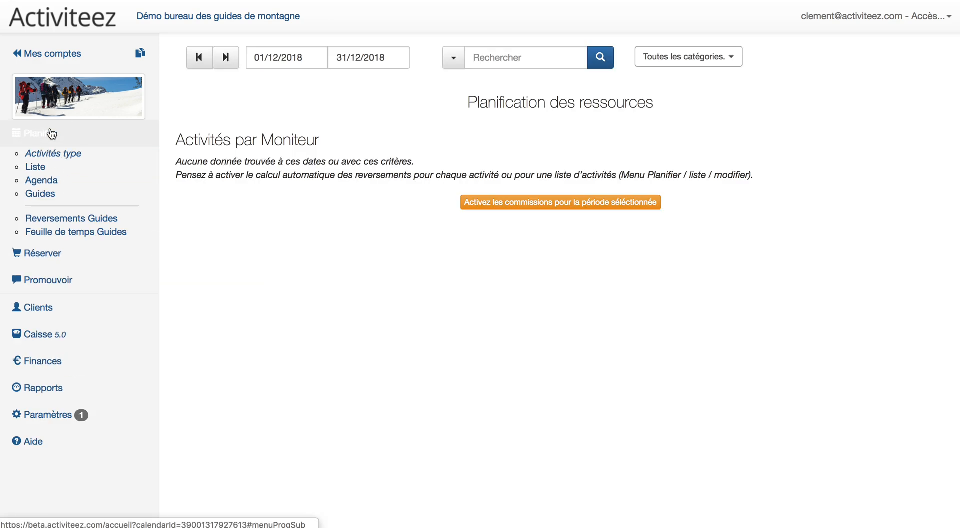
pyautogui.click(45, 195)
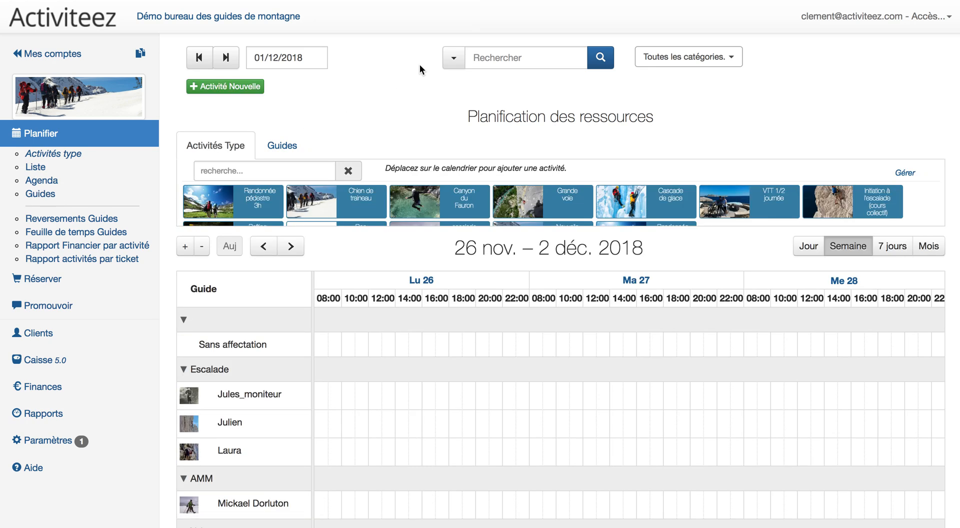